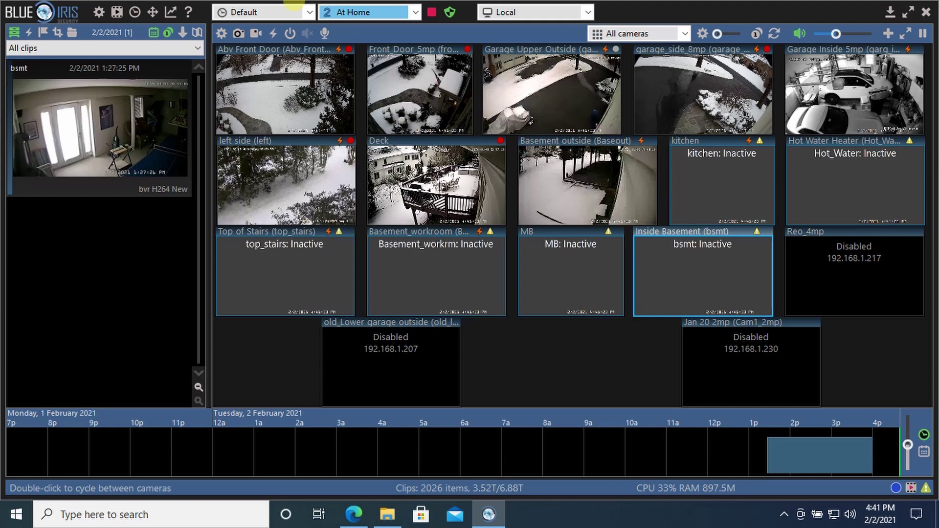
# - Rename profile 1 from 'Record all' to 'Away' and view the global profile schedule
pyautogui.click(98, 13)
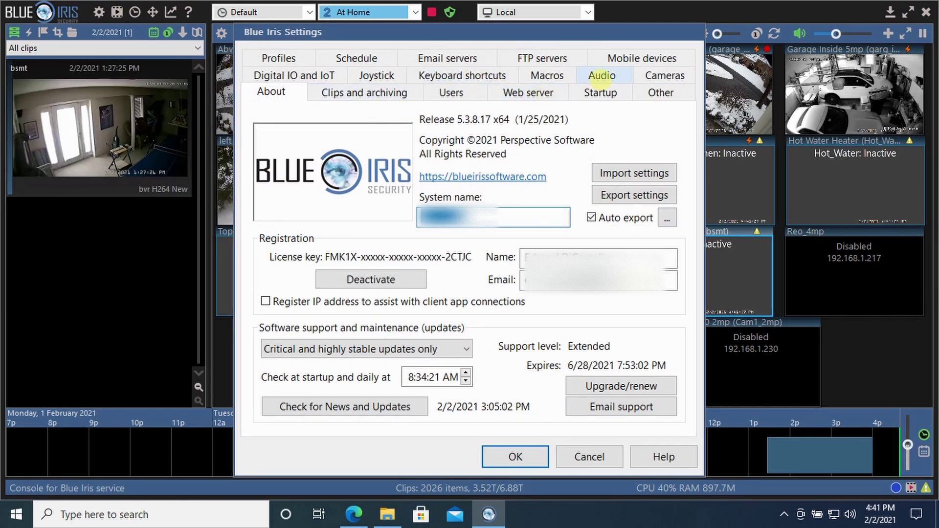
pyautogui.click(280, 58)
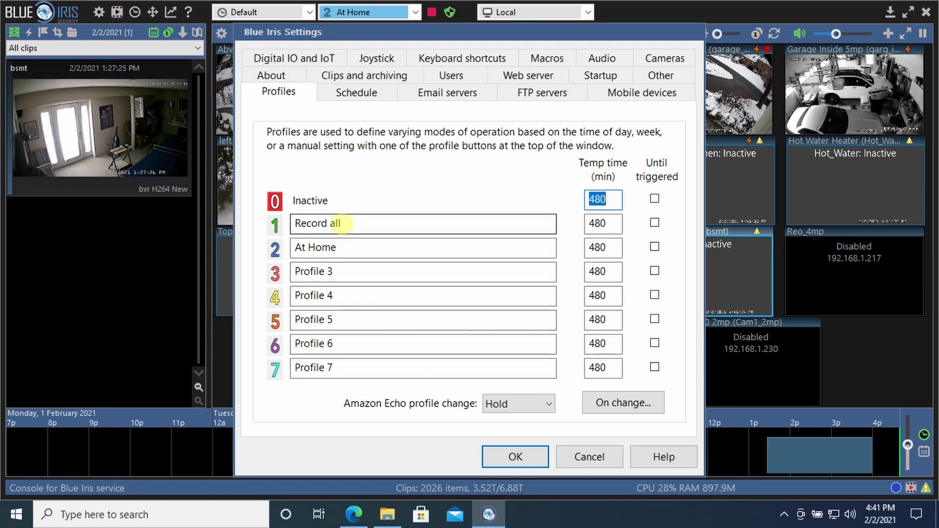
pyautogui.moveTo(342, 224); pyautogui.dragTo(242, 242)
pyautogui.write('Away')
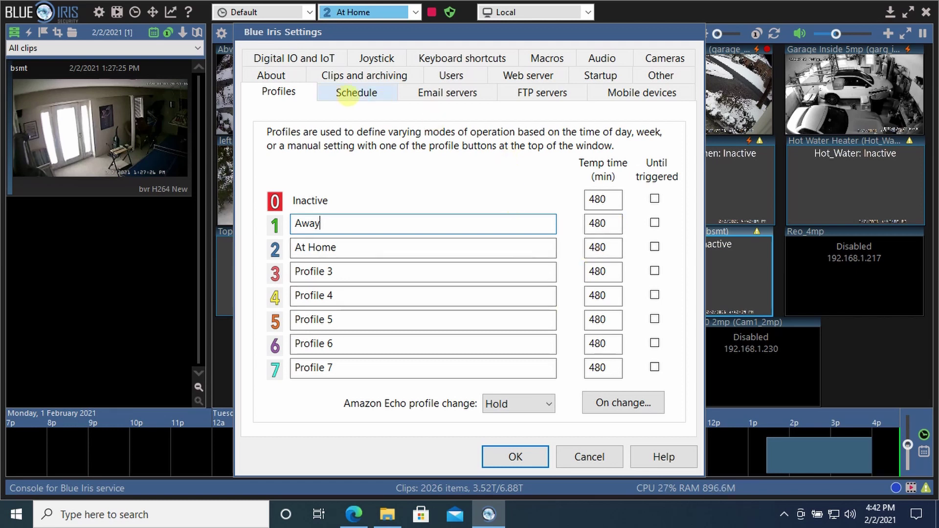
pyautogui.click(347, 93)
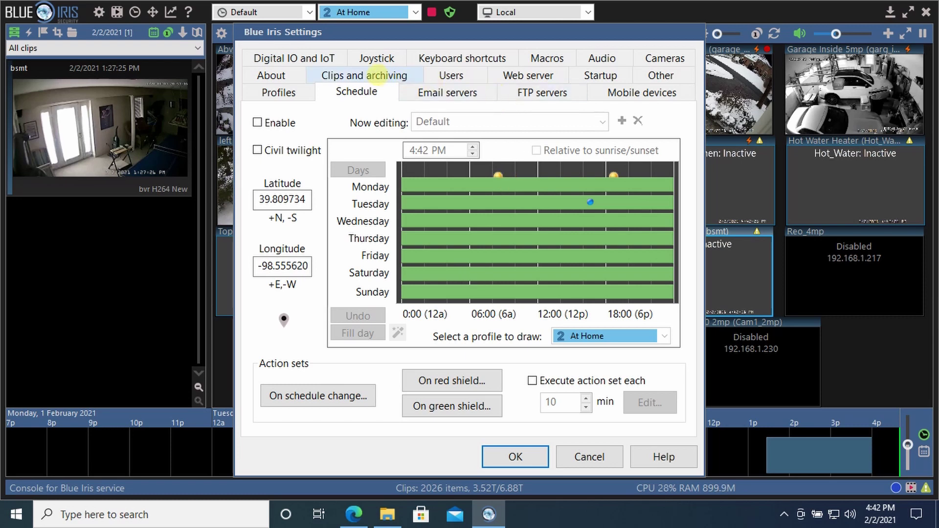
# - Inspect the New clips folder: E:\blueiris\new, limited to 6900 GB and 45 days
pyautogui.click(376, 75)
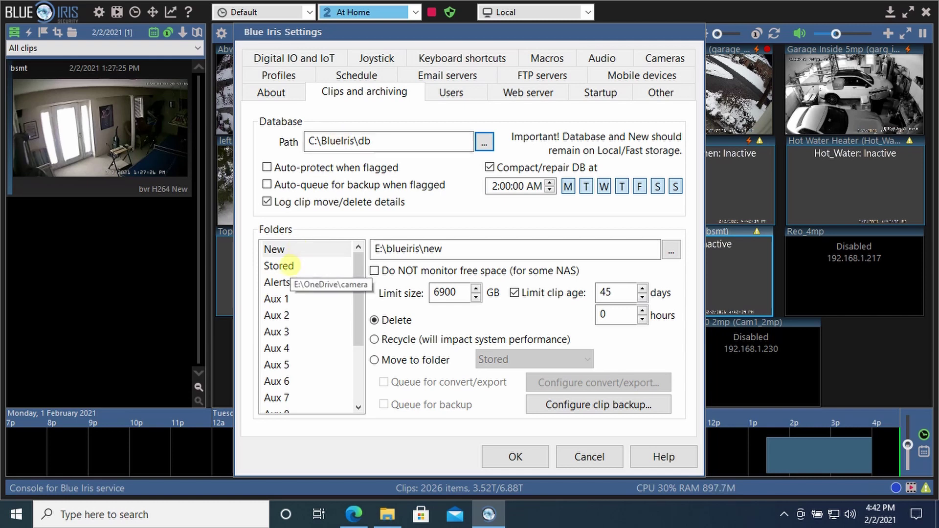
pyautogui.click(275, 249)
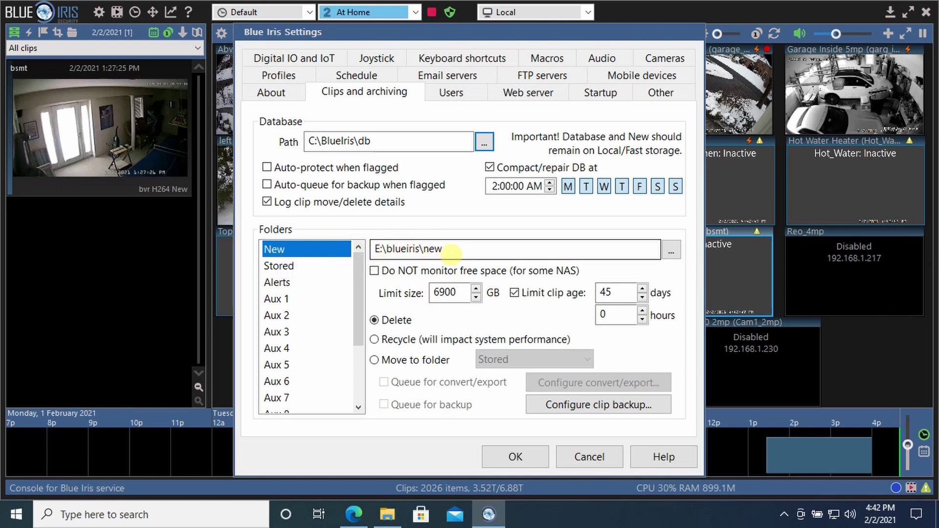
pyautogui.click(452, 250)
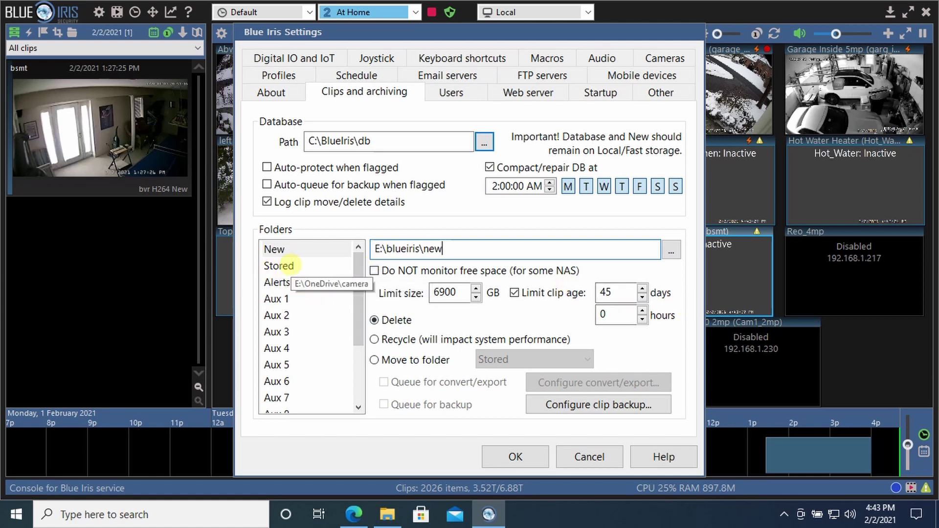
# - Review the Stored and Alerts folder settings in Clips and archiving
pyautogui.click(290, 266)
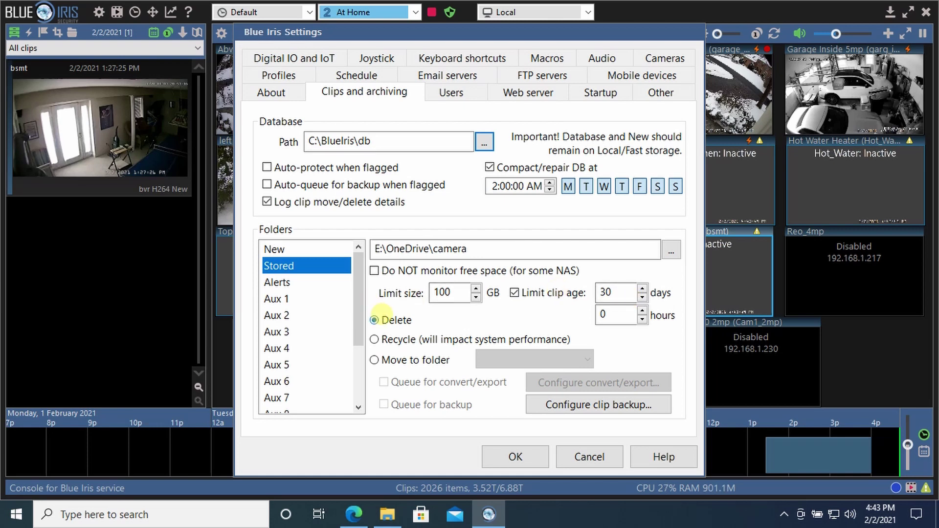
pyautogui.click(277, 282)
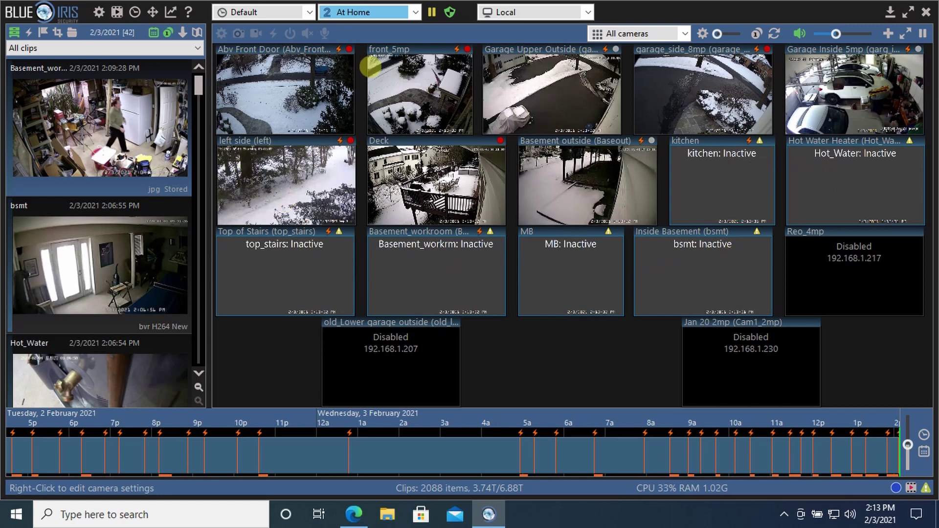
pyautogui.click(415, 12)
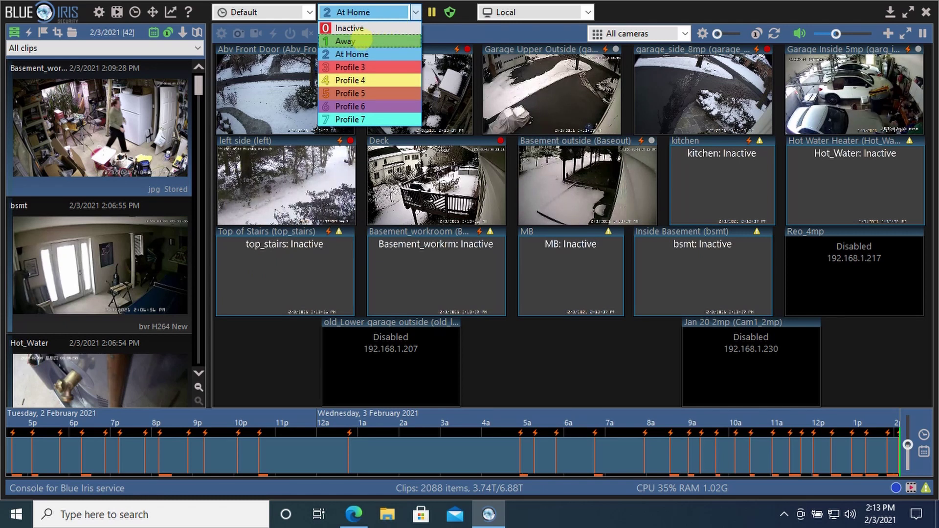
pyautogui.click(366, 40)
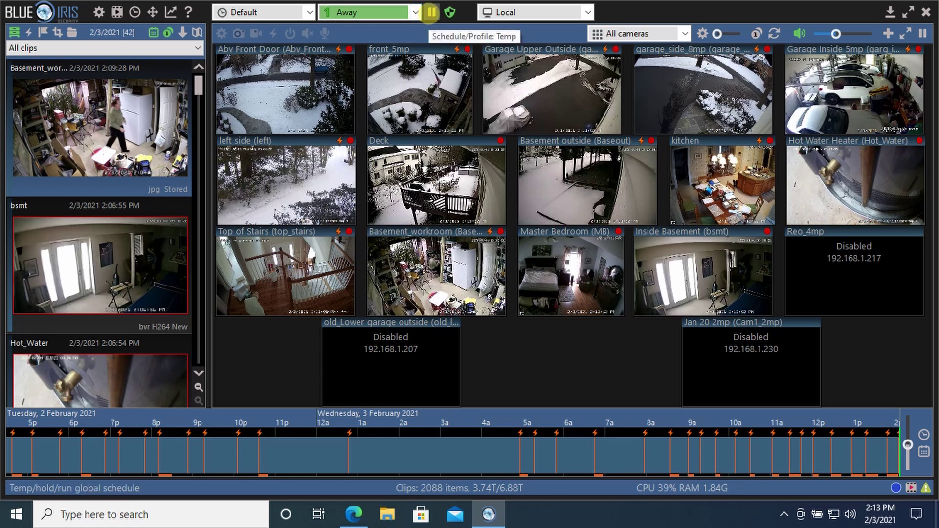
pyautogui.click(431, 13)
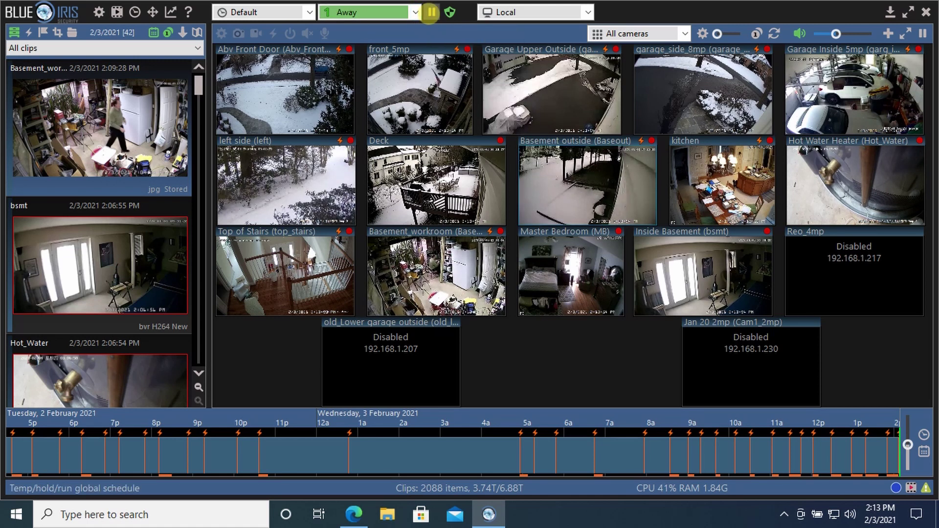
pyautogui.click(431, 13)
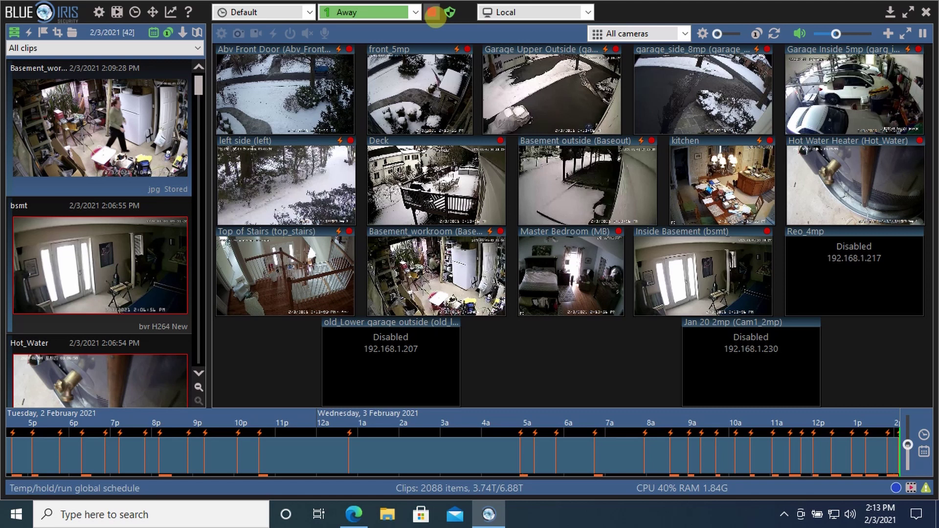
pyautogui.click(432, 14)
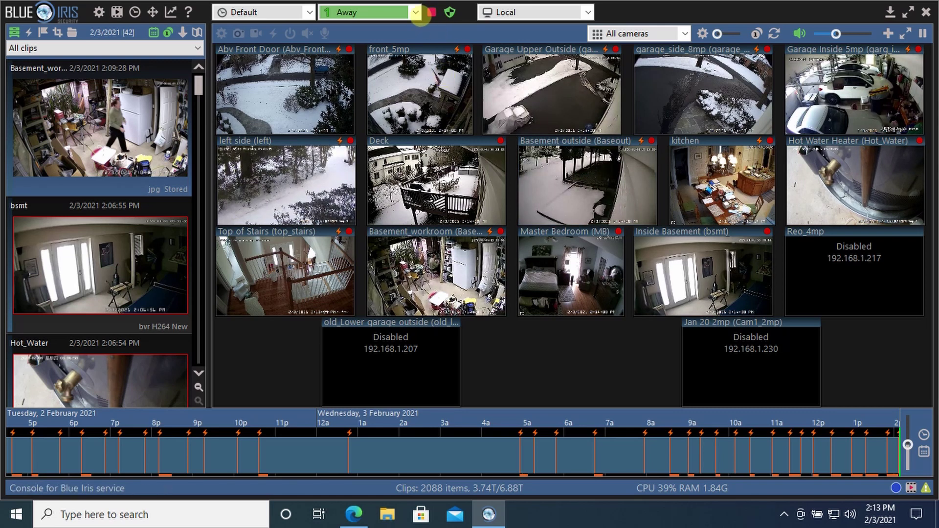
pyautogui.click(396, 12)
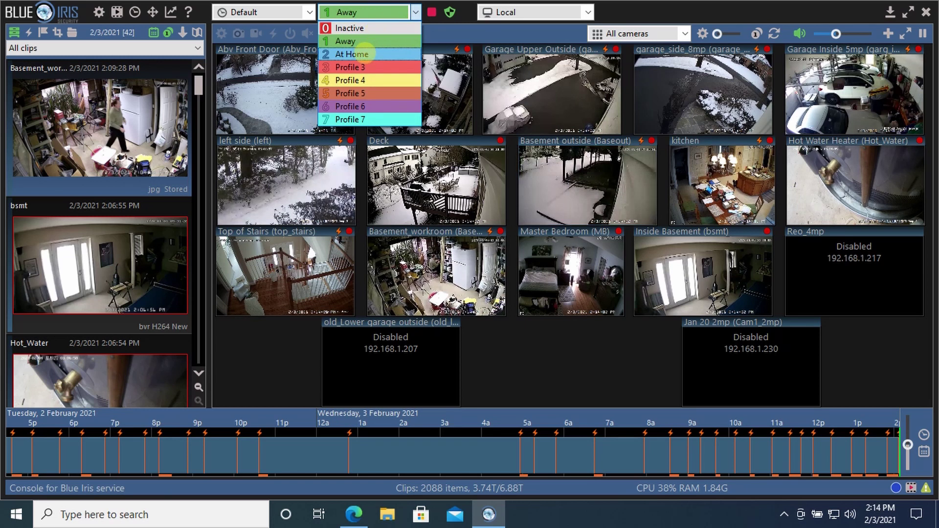
pyautogui.click(363, 53)
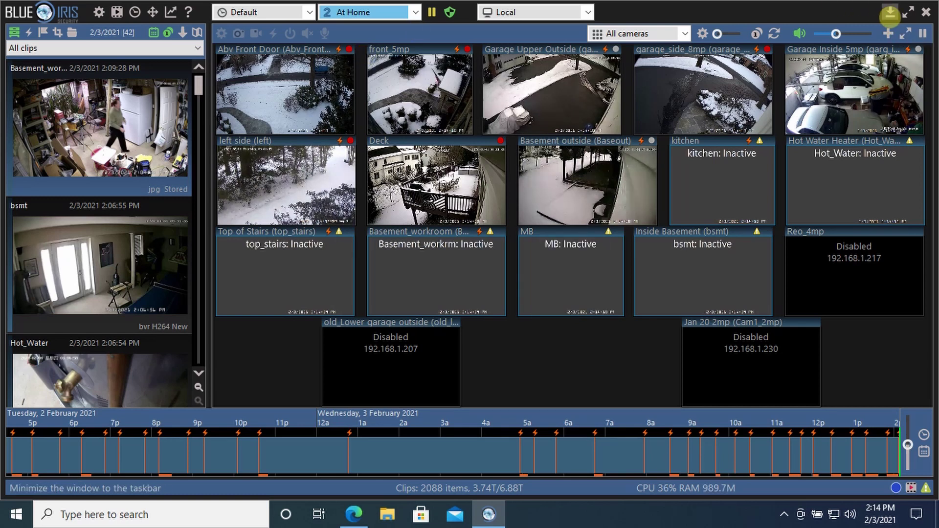
# - Open the Deck camera's settings and view its At Home recording options
pyautogui.click(889, 14)
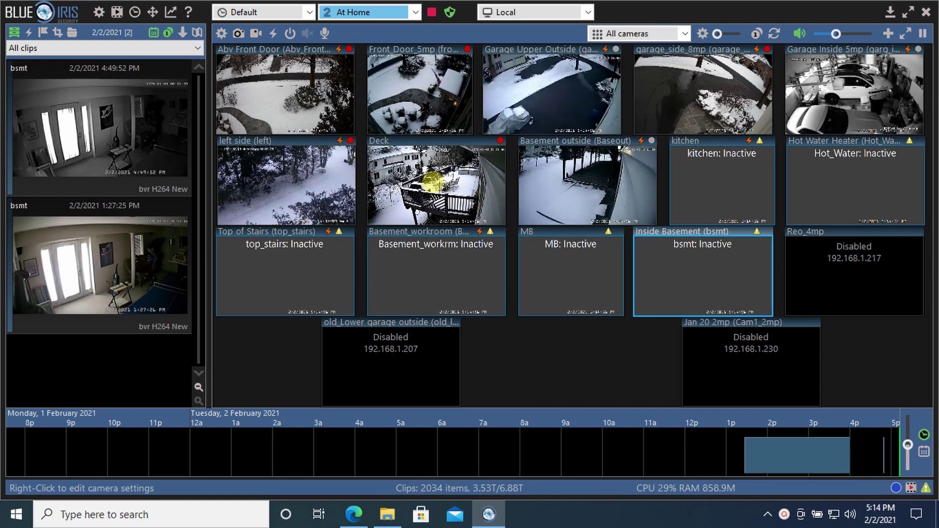
pyautogui.rightClick(431, 171)
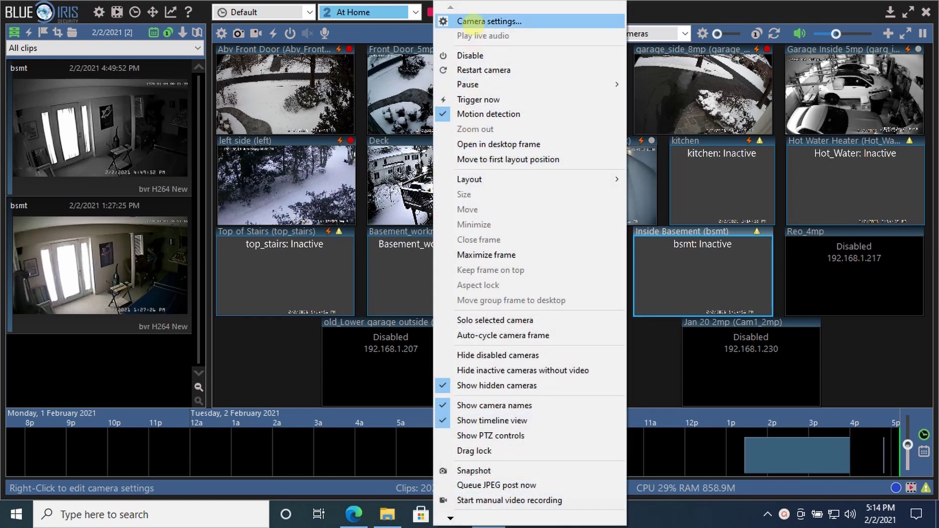
pyautogui.click(473, 22)
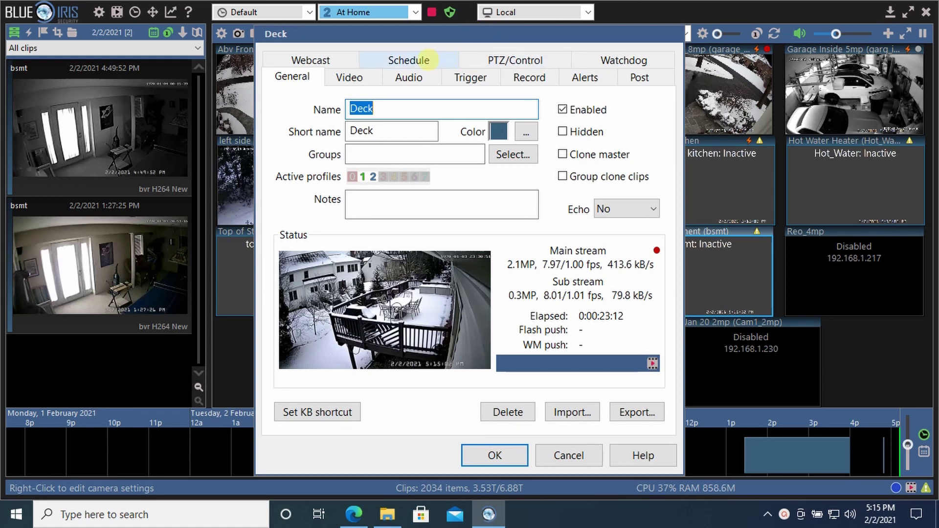
pyautogui.click(408, 60)
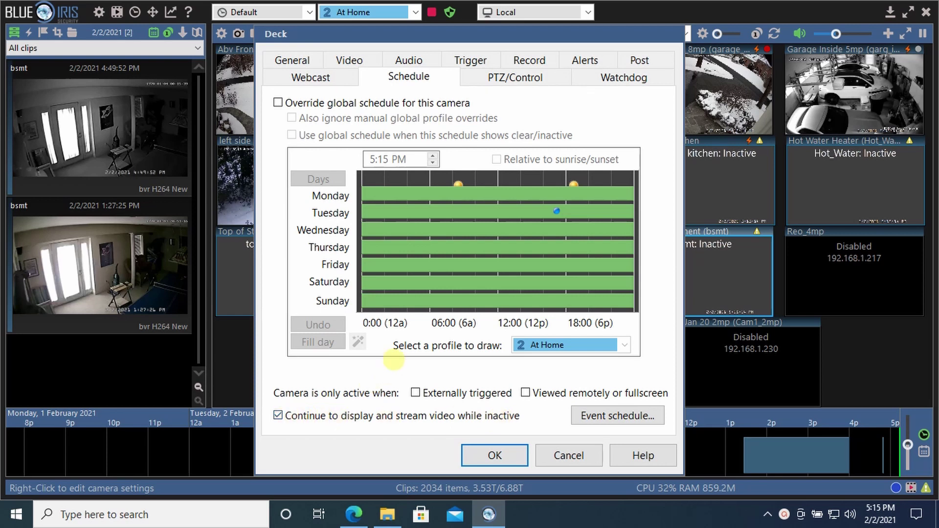
pyautogui.click(529, 59)
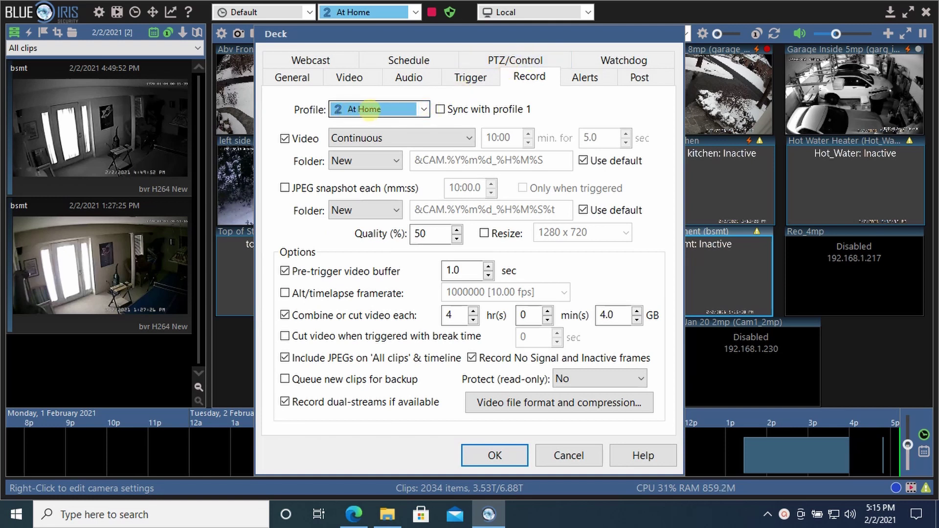
# - Compare the Deck camera's Away and At Home recording settings, then return to its schedule
pyautogui.click(368, 108)
pyautogui.click(361, 128)
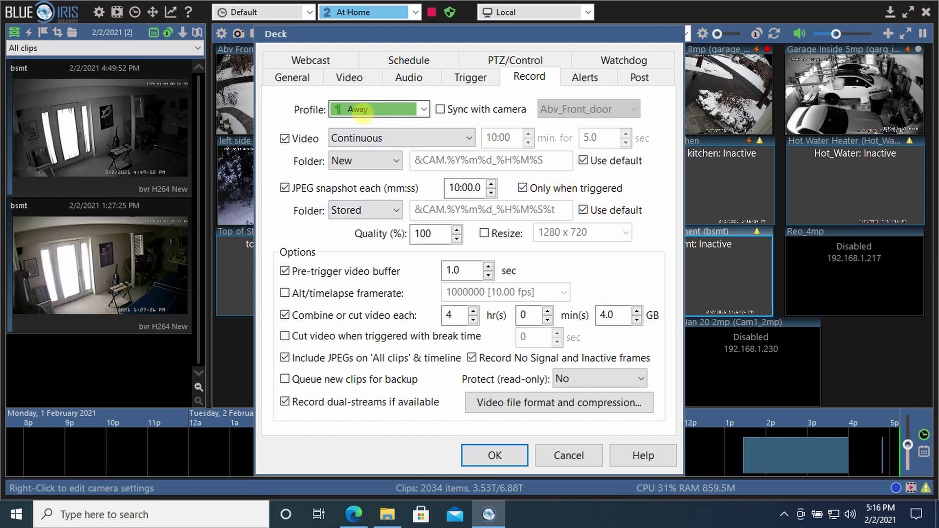
pyautogui.click(364, 112)
pyautogui.click(354, 136)
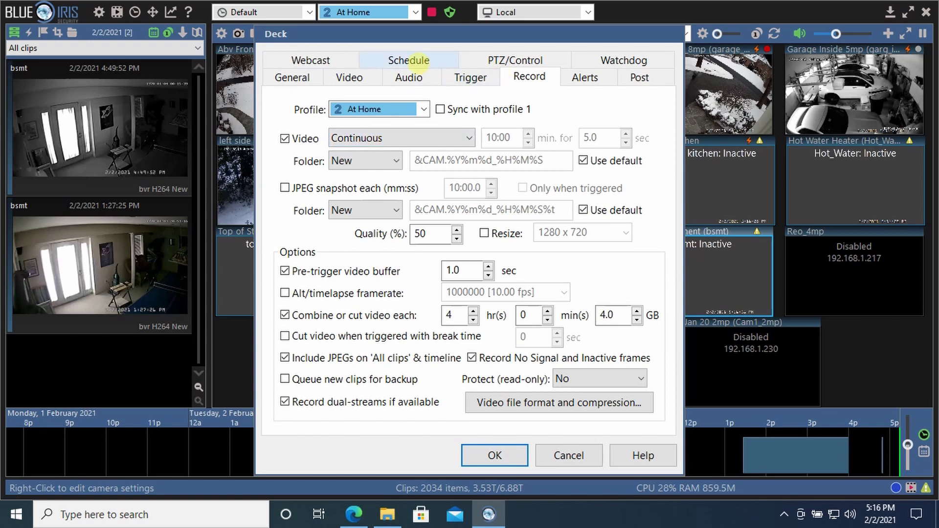
pyautogui.click(409, 58)
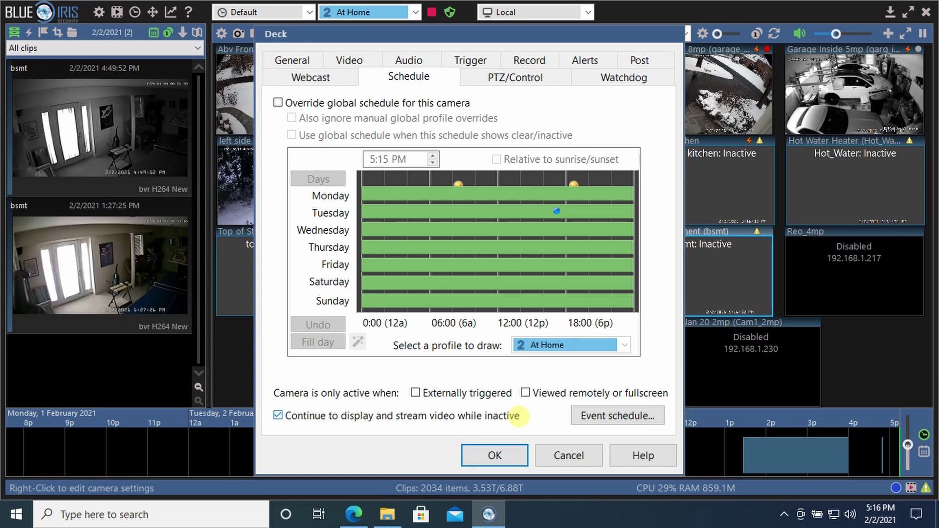
# - Recheck the Deck camera's Record and General pages, then cancel without saving
pyautogui.click(530, 59)
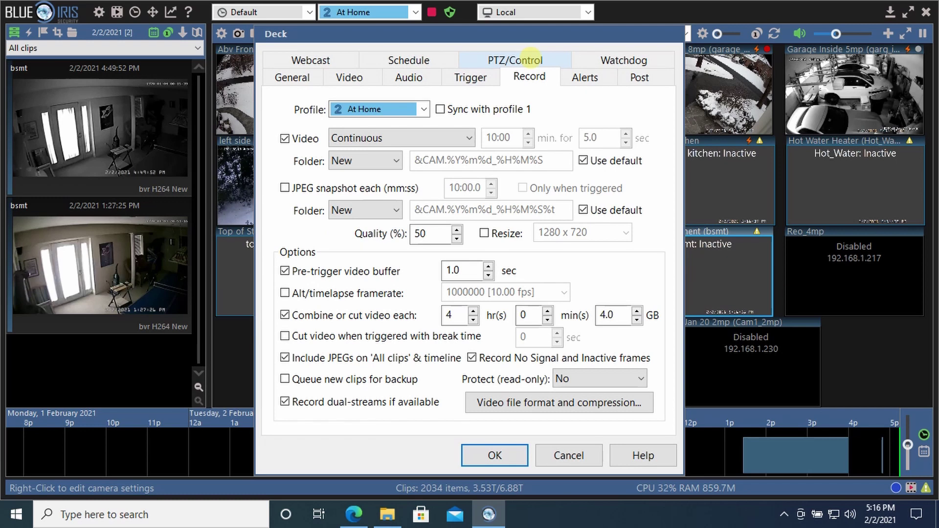
pyautogui.click(292, 77)
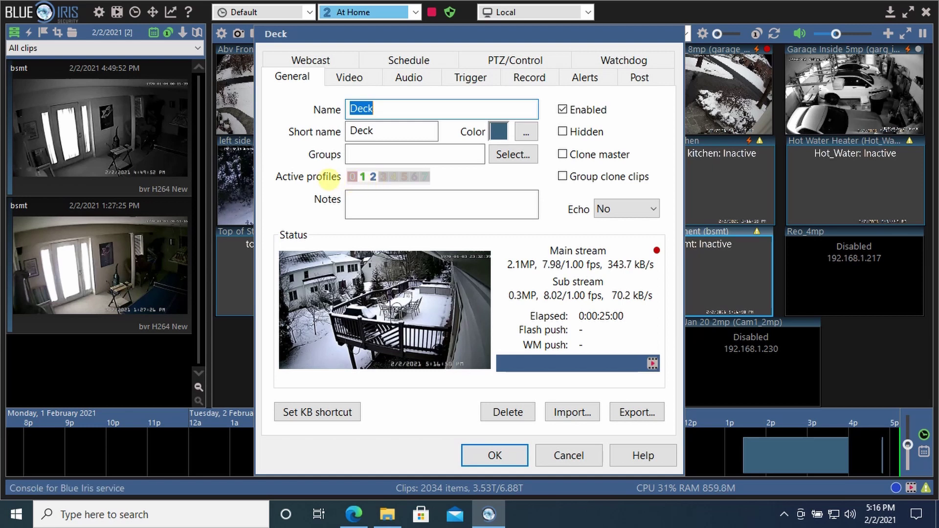
pyautogui.click(567, 454)
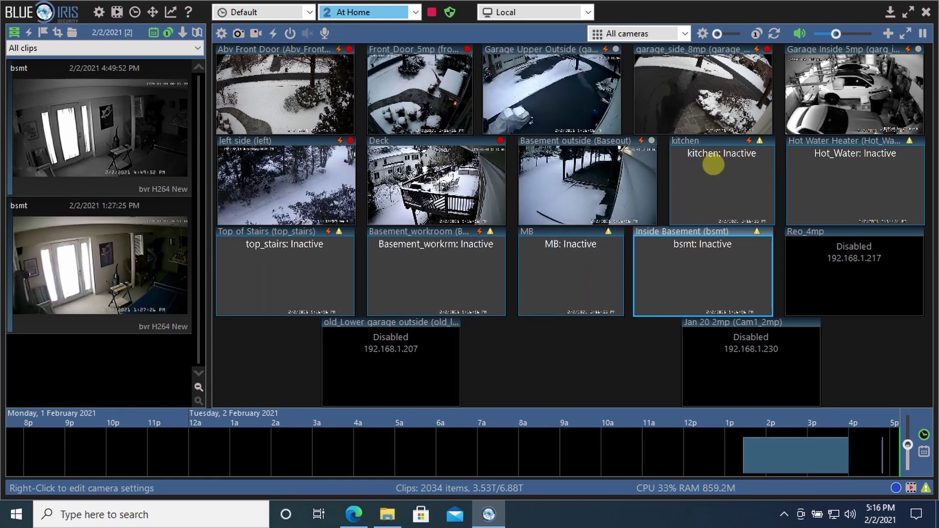
# - Open the PIR Kitchen camera's settings on its weekly profile schedule
pyautogui.rightClick(713, 165)
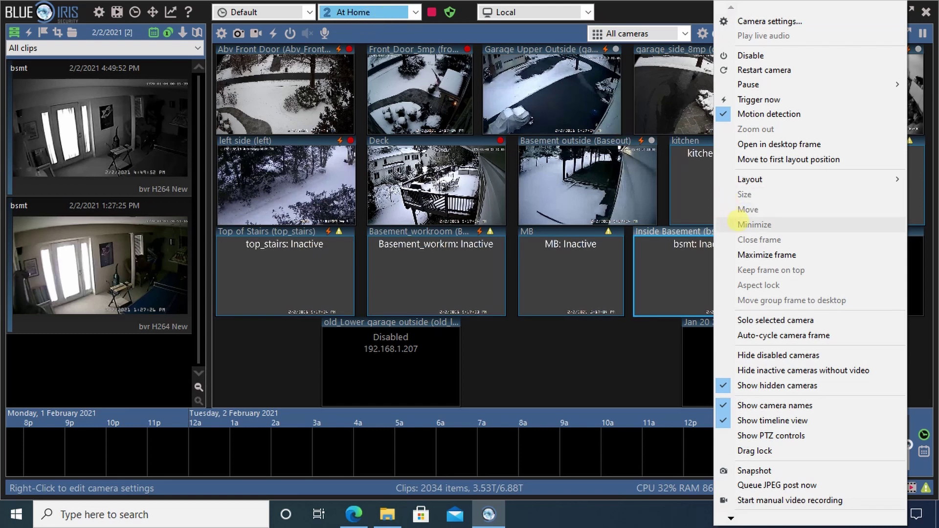
pyautogui.click(769, 21)
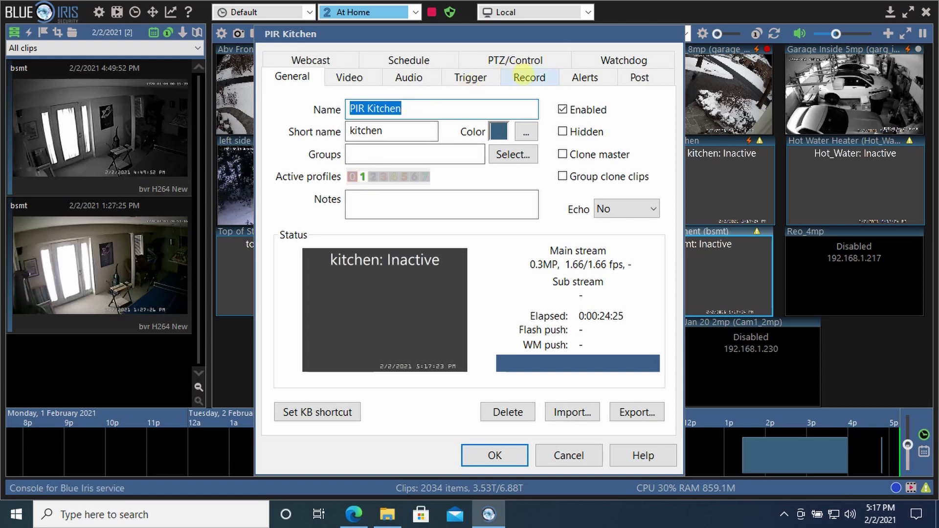
pyautogui.click(416, 60)
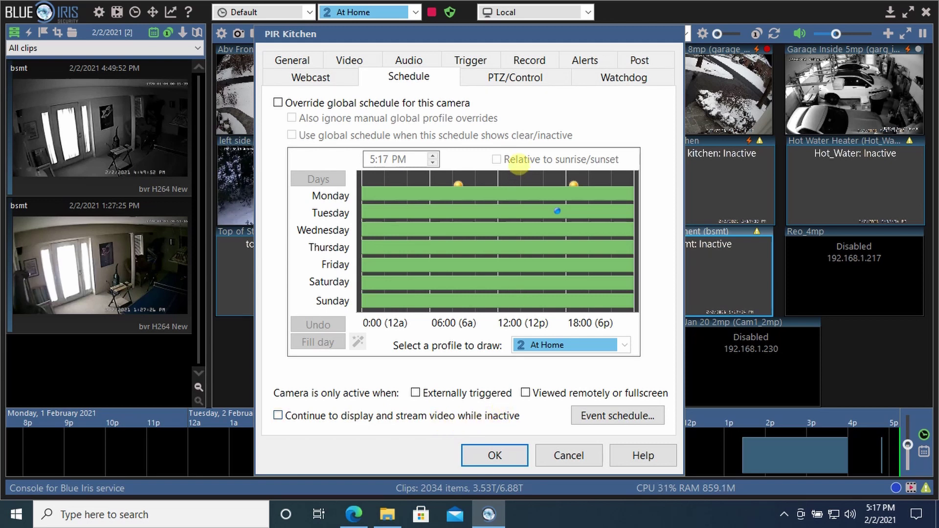
# - Compare the PIR Kitchen camera's recording options, switching the profile to 2 At Home
pyautogui.click(529, 60)
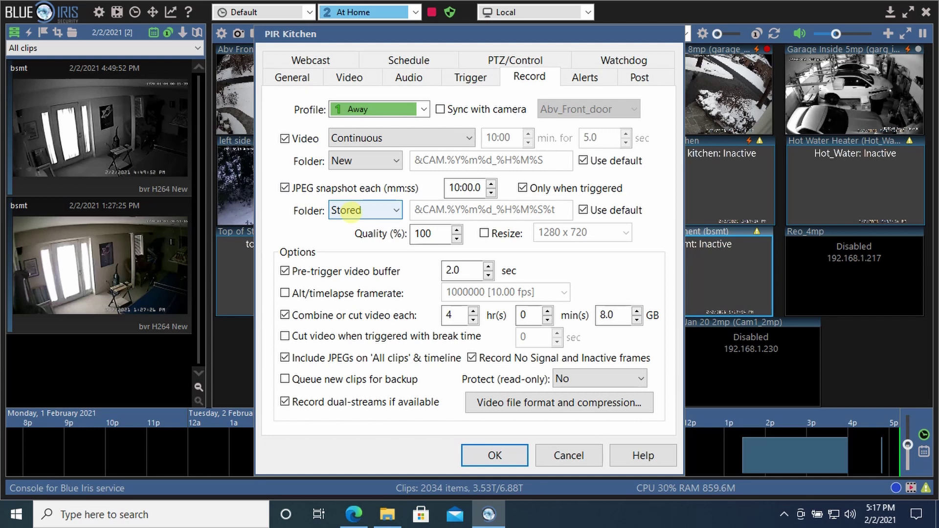
pyautogui.click(419, 109)
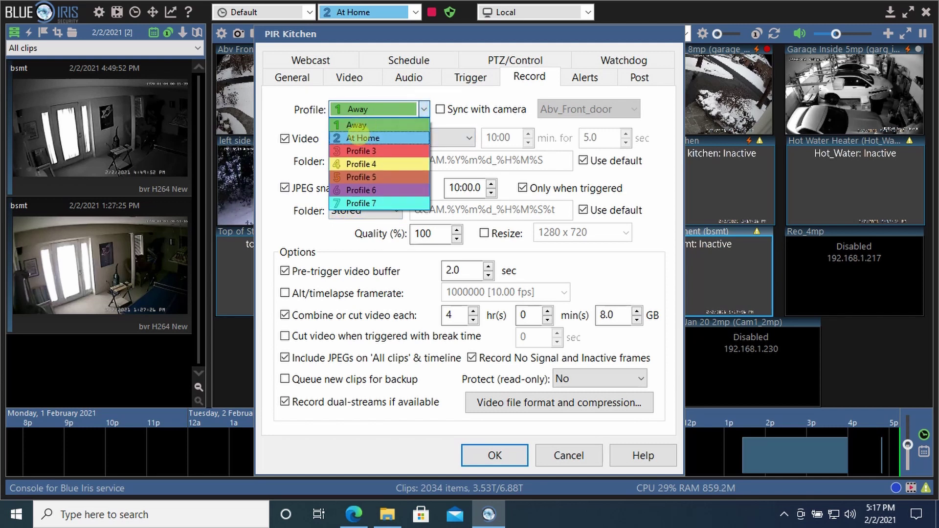
pyautogui.click(357, 138)
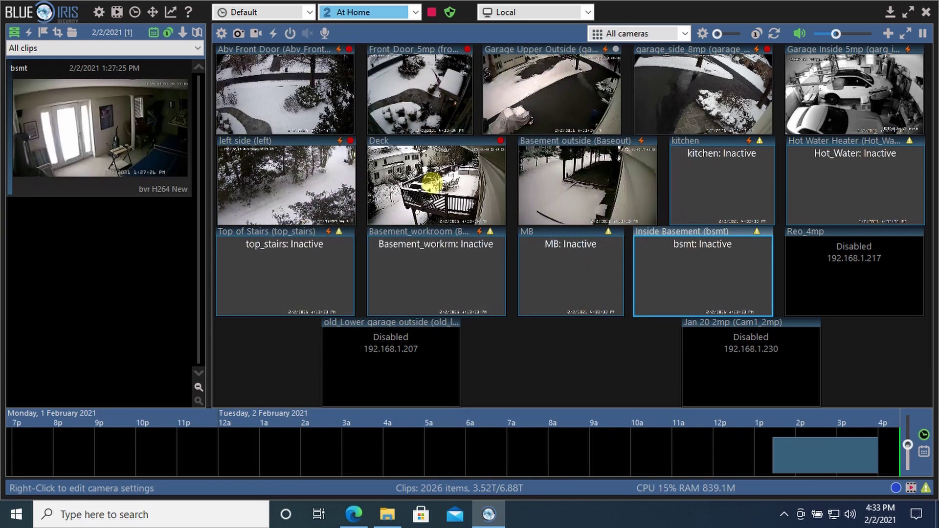
# - Open the Deck camera's On alert action set from its Alerts settings
pyautogui.rightClick(432, 184)
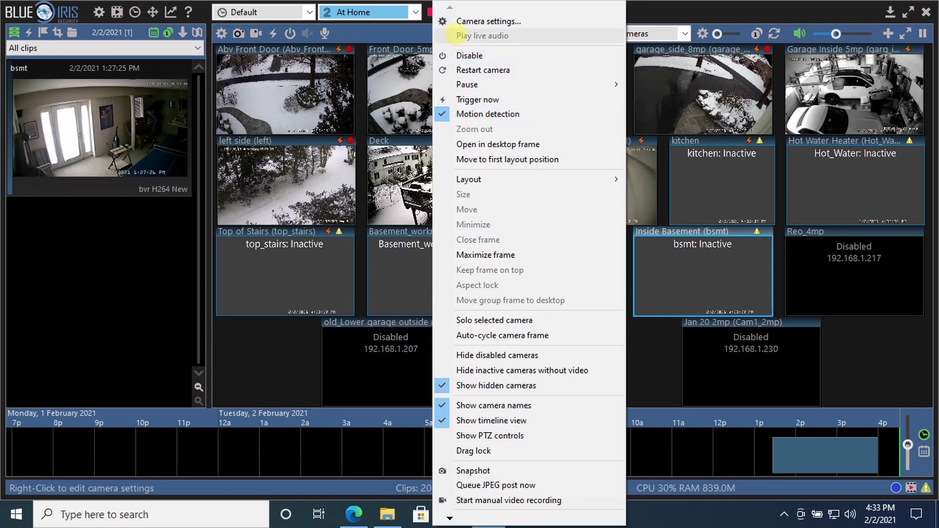
pyautogui.click(464, 21)
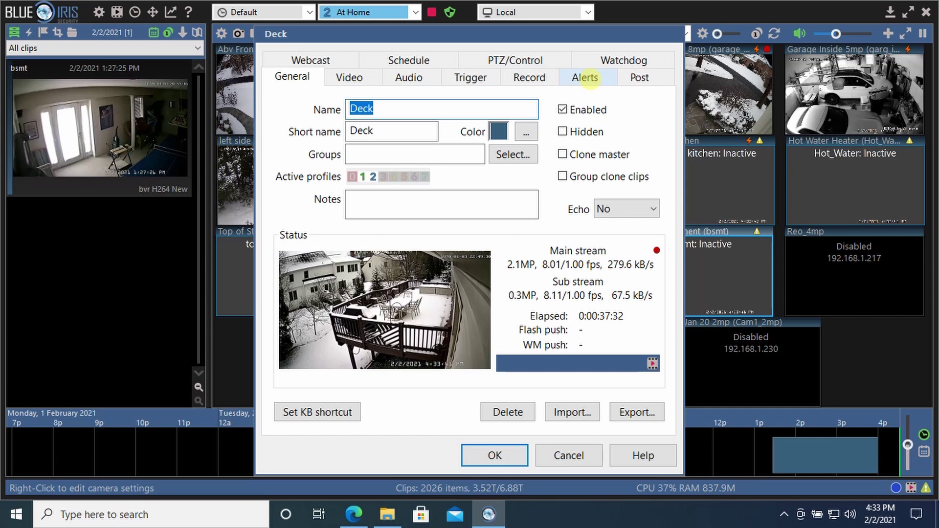
pyautogui.click(586, 77)
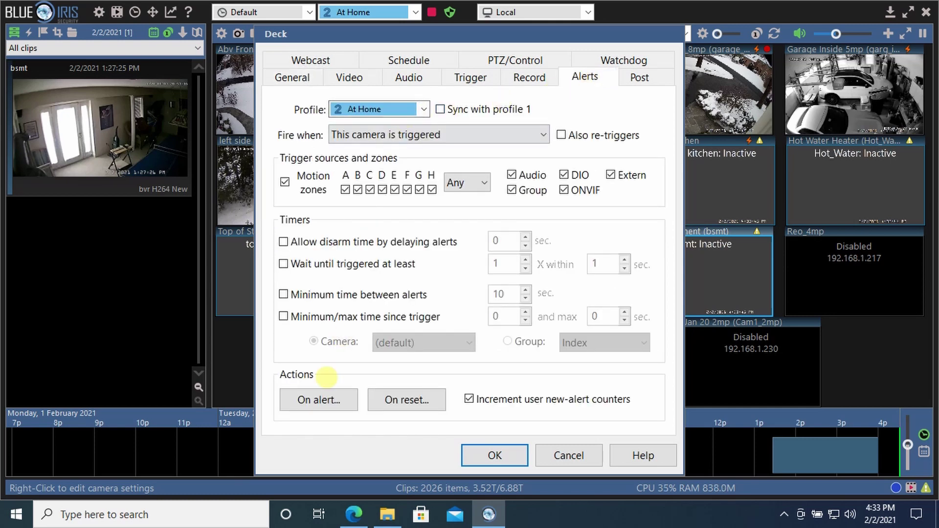
pyautogui.click(318, 400)
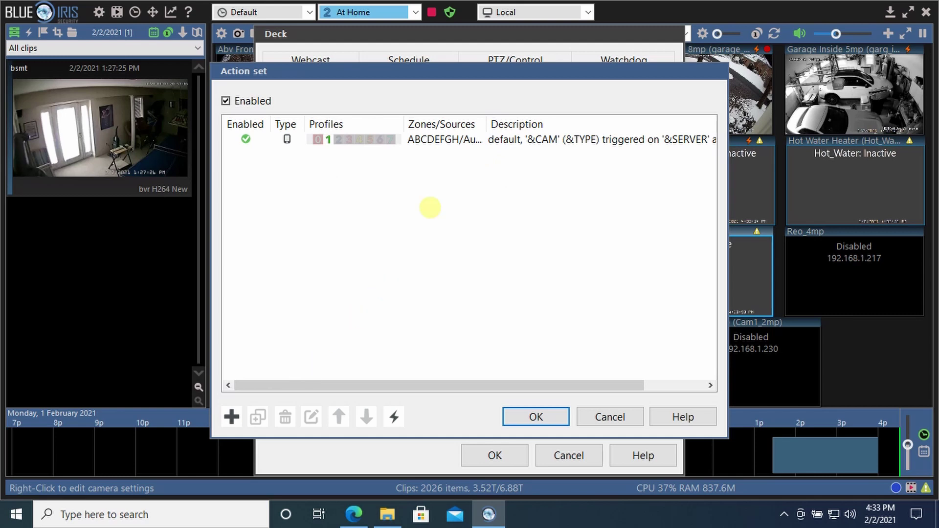
# - Delete the Deck's existing alert action and add a new Push notification action
pyautogui.click(462, 139)
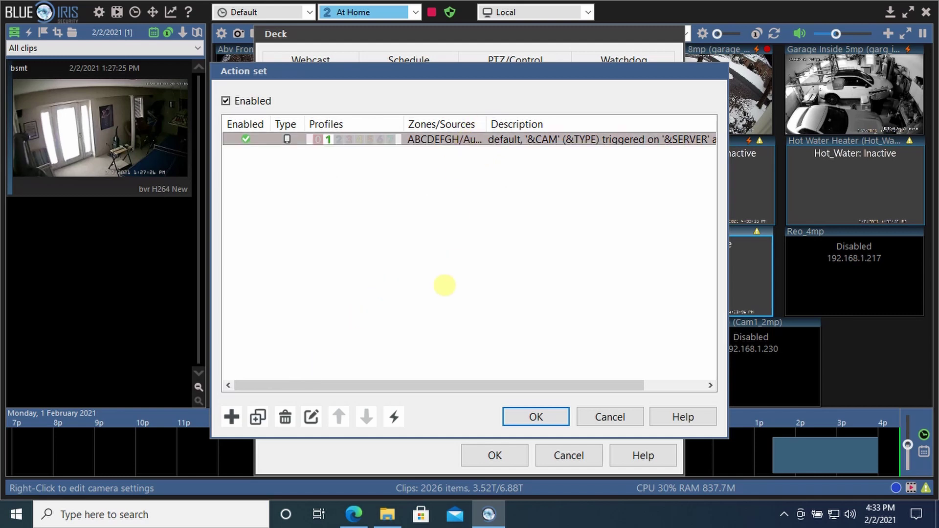
pyautogui.click(286, 417)
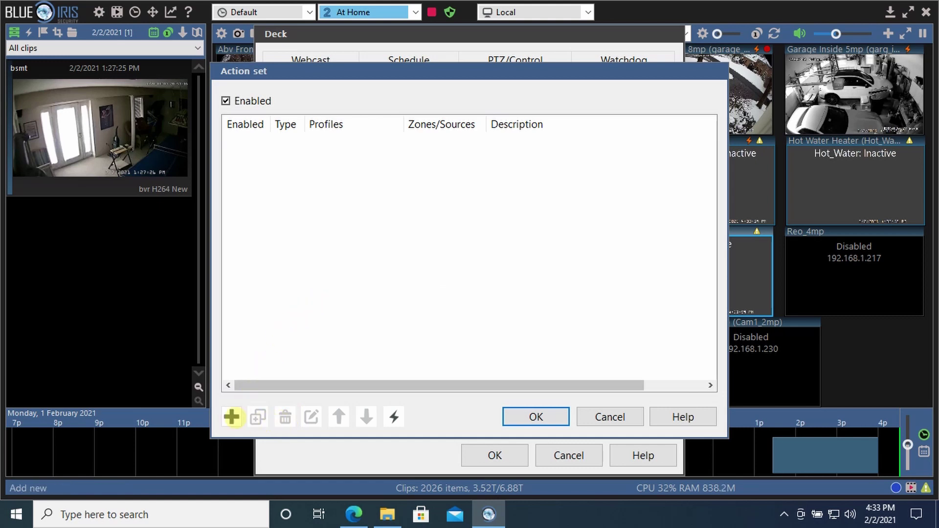
pyautogui.click(232, 417)
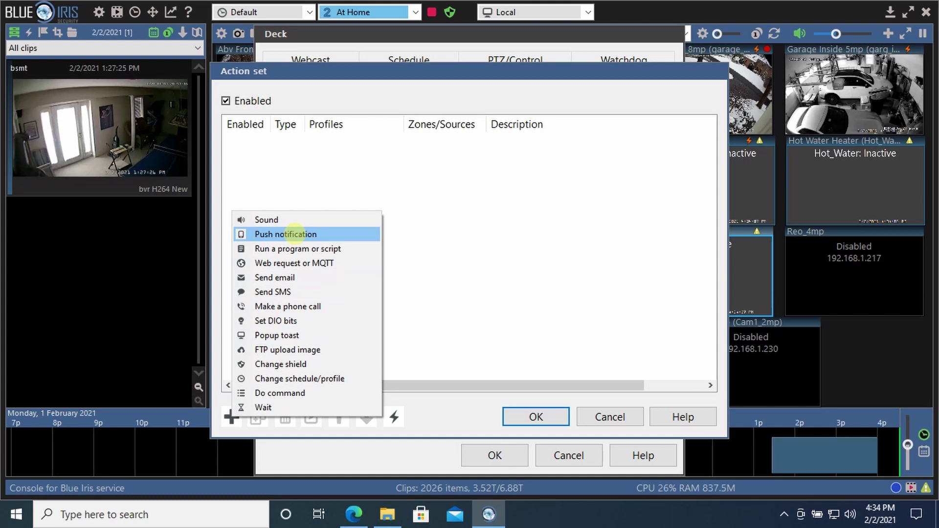
pyautogui.click(286, 234)
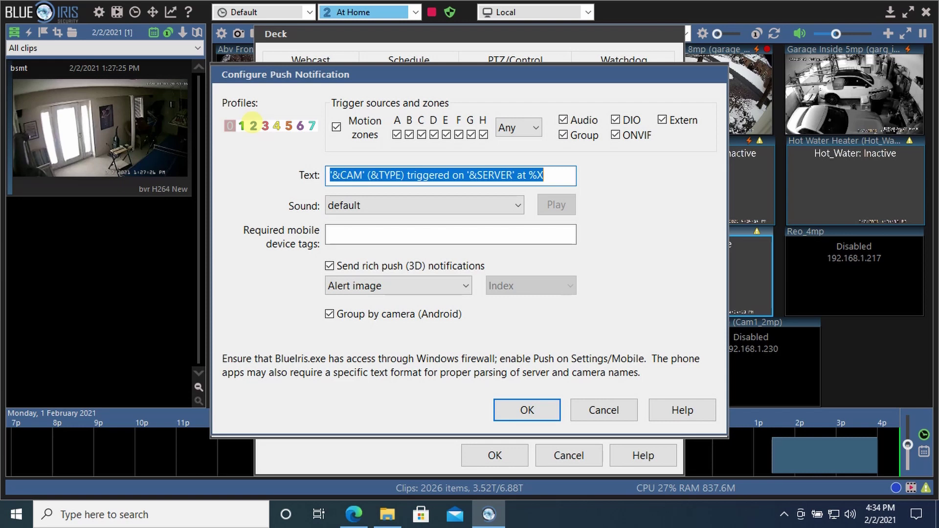
# - Switch off profiles 2 through 7 so the push notification runs only in profile 1, Away
pyautogui.click(253, 126)
pyautogui.click(264, 126)
pyautogui.click(276, 125)
pyautogui.click(289, 125)
pyautogui.click(300, 125)
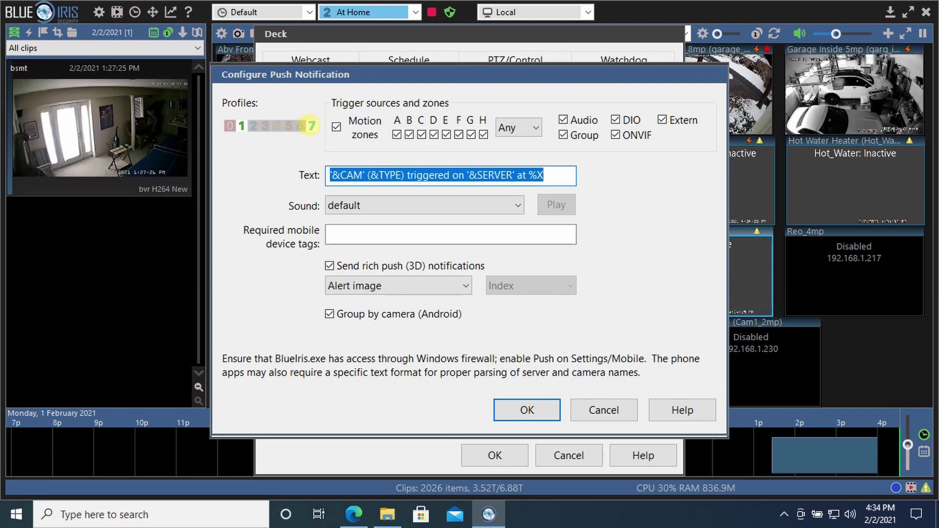
pyautogui.click(312, 126)
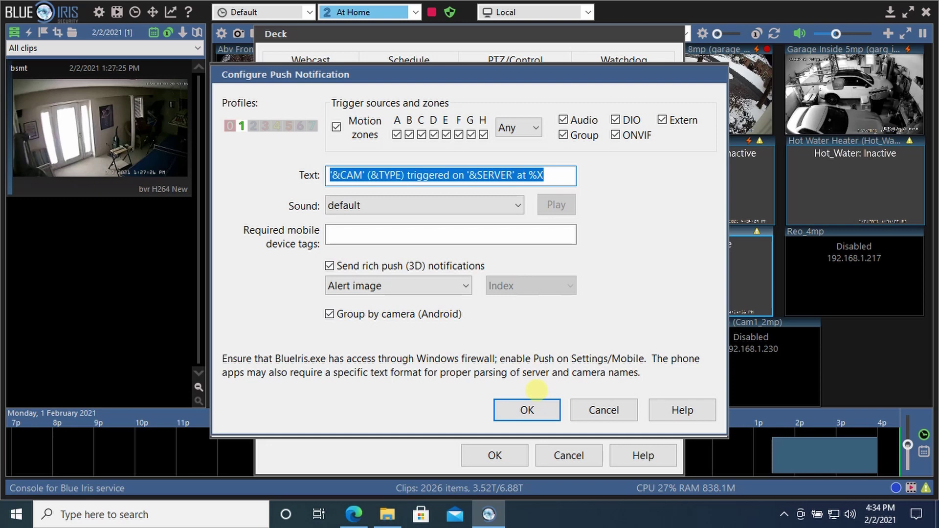
# - Confirm the push notification, the updated action set, and the Deck camera settings
pyautogui.click(526, 409)
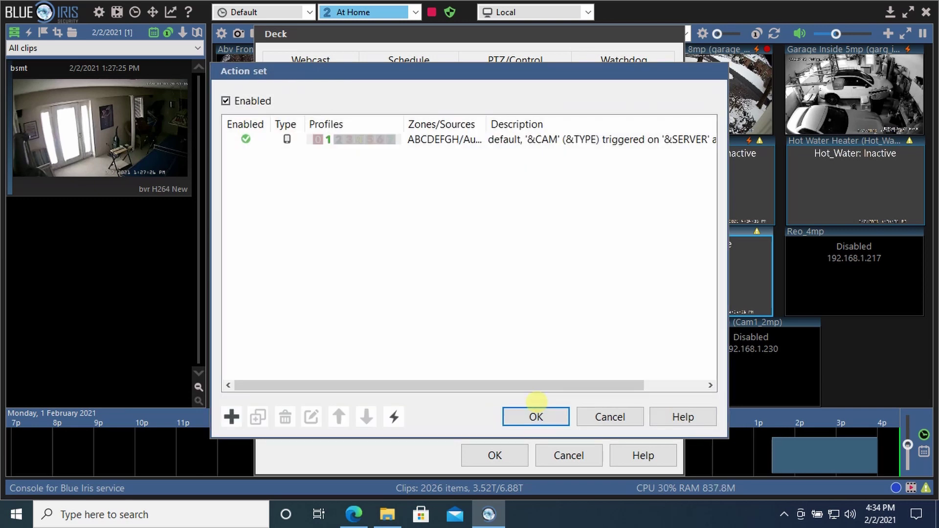
pyautogui.click(535, 416)
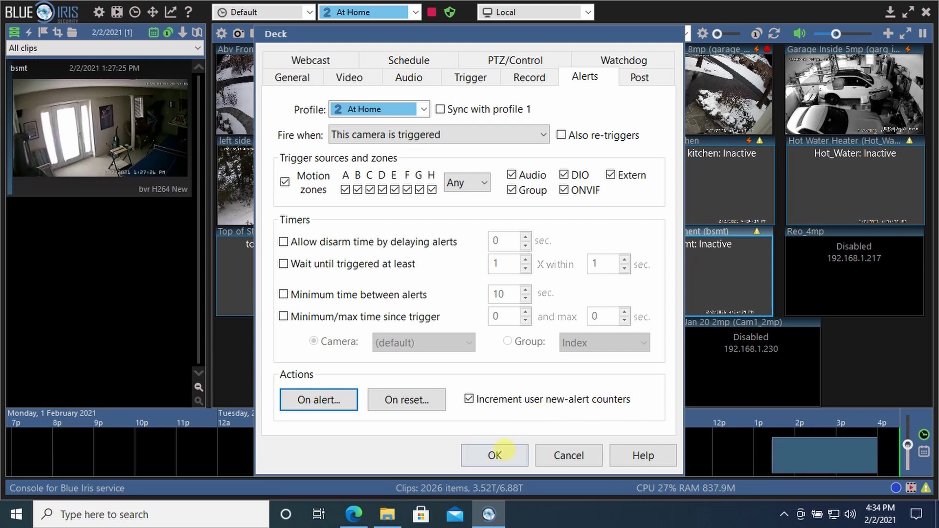
pyautogui.click(494, 453)
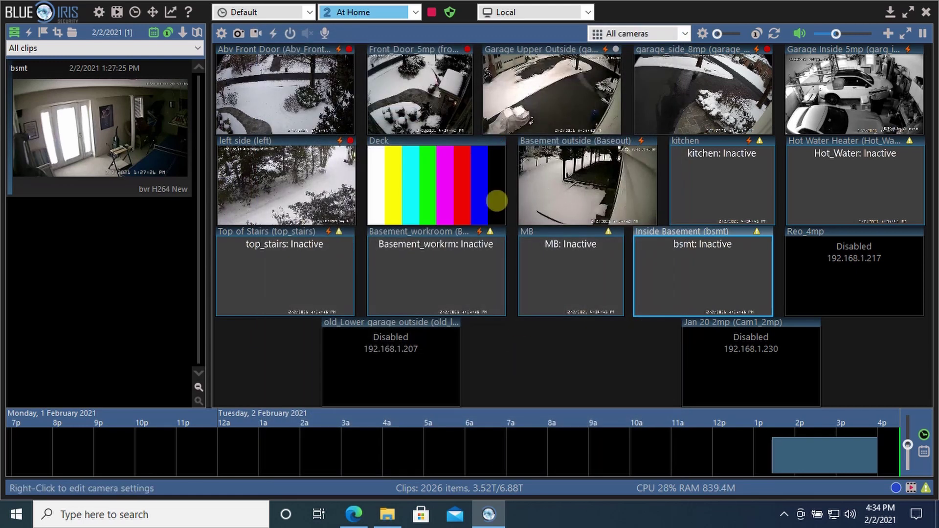